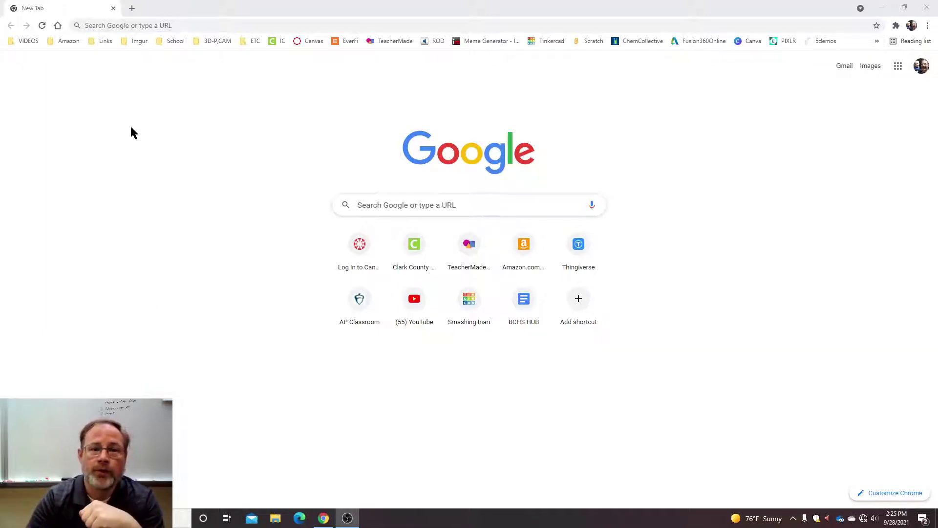
Search the web for prusaslicer.
{"action": "left_click", "coordinate": [185, 27]}
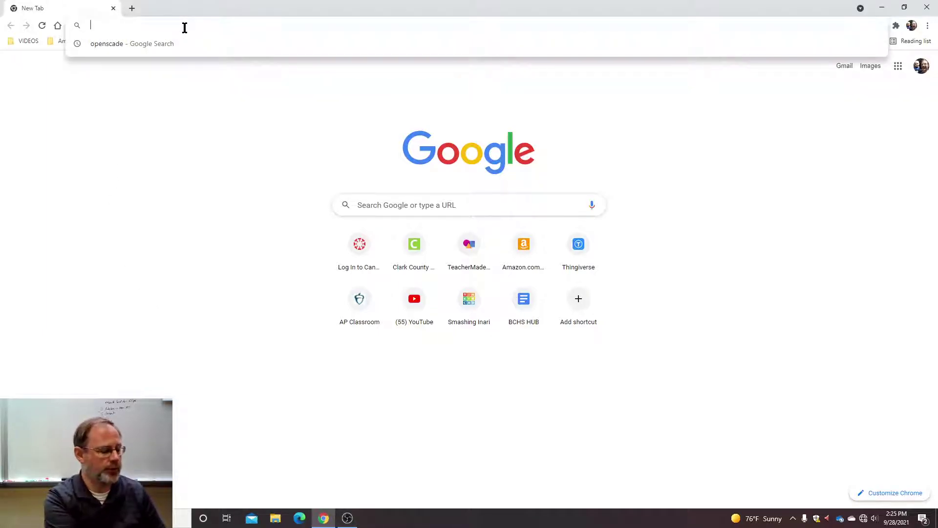
{"action": "type", "text": "prusa slo"}
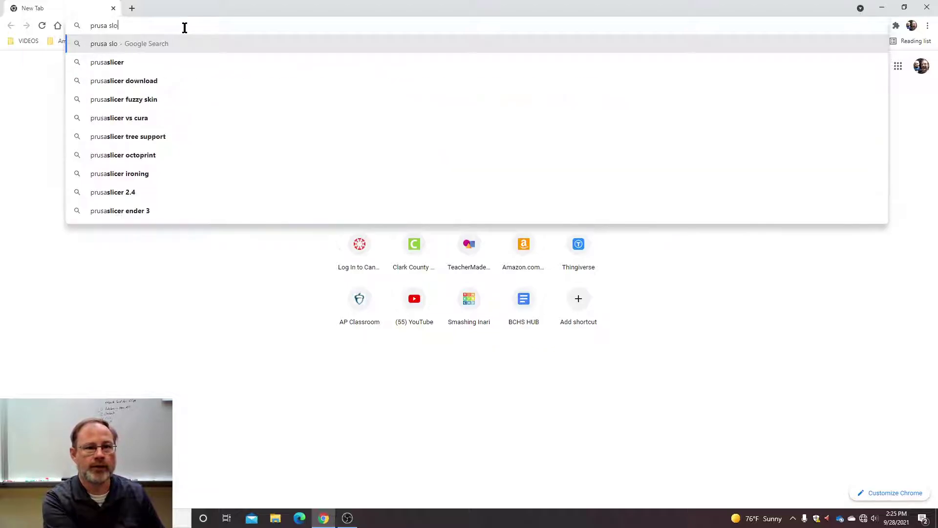
{"action": "key", "text": "BackSpace"}
{"action": "key", "text": "Down"}
{"action": "key", "text": "Return"}
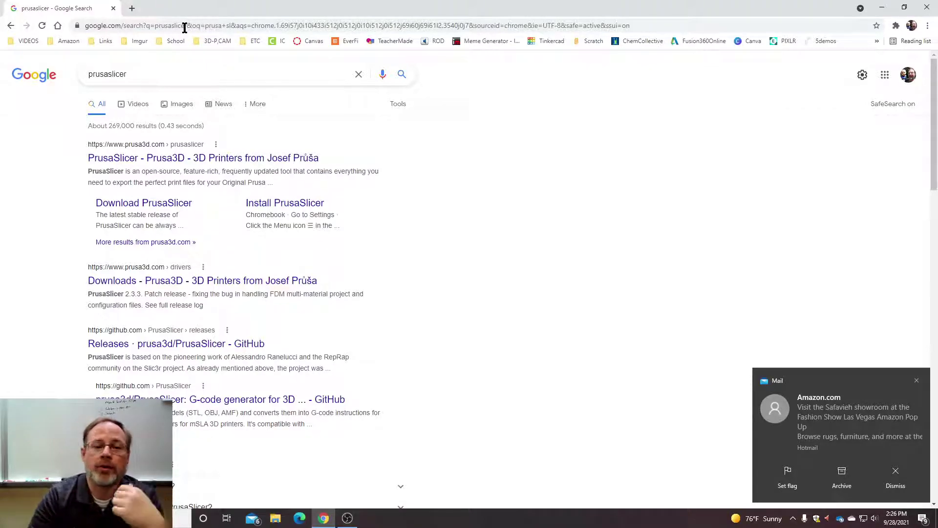
Open Prusa3D's PrusaSlicer page, download the Windows PrusaSlicer Standalone installer and close the browser.
{"action": "left_click", "coordinate": [128, 159]}
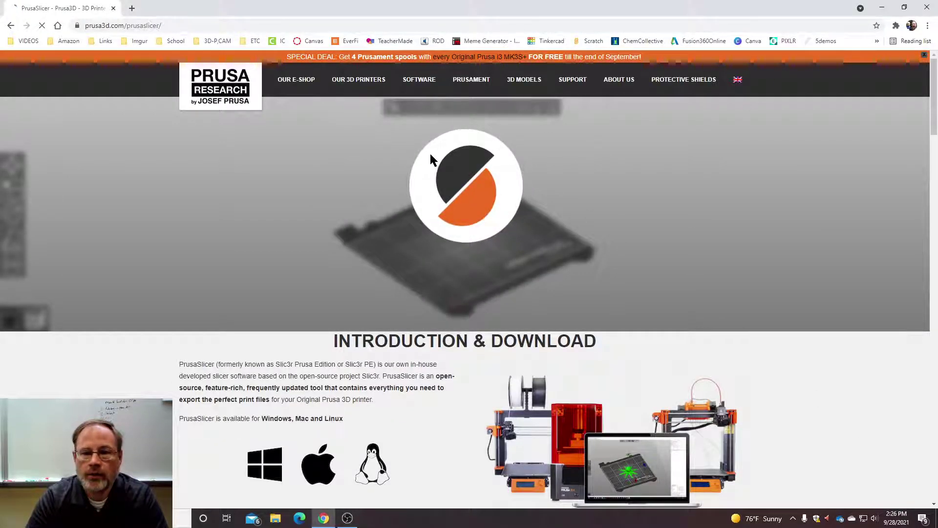
{"action": "scroll", "coordinate": [459, 236], "scroll_direction": "down", "scroll_amount": 7}
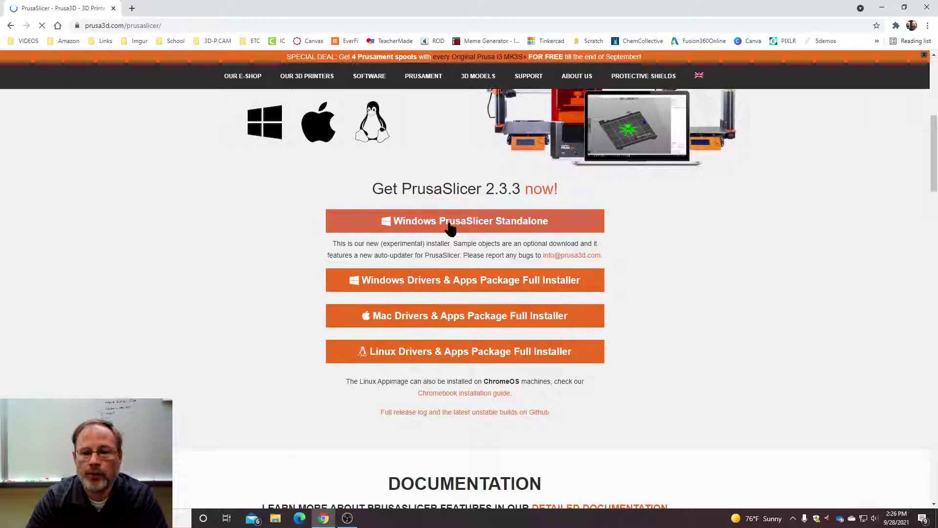
{"action": "left_click", "coordinate": [450, 226]}
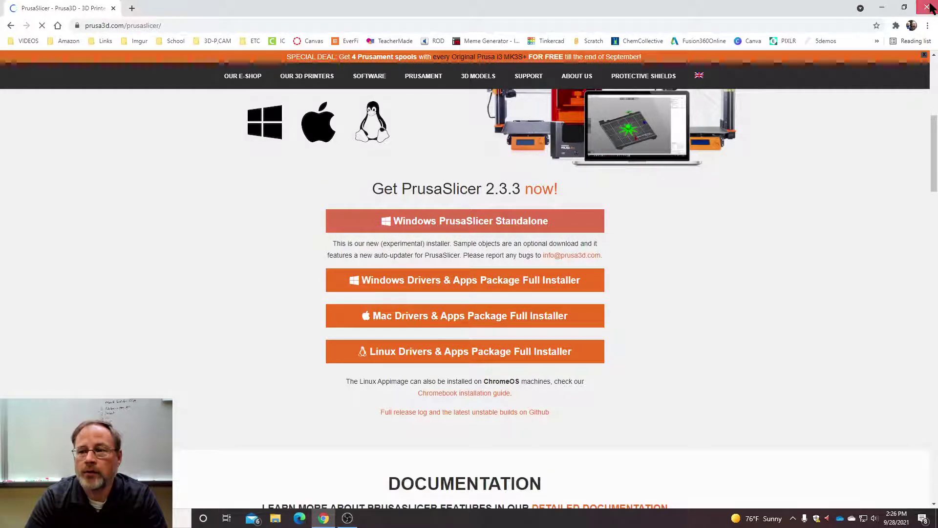
{"action": "left_click", "coordinate": [928, 7]}
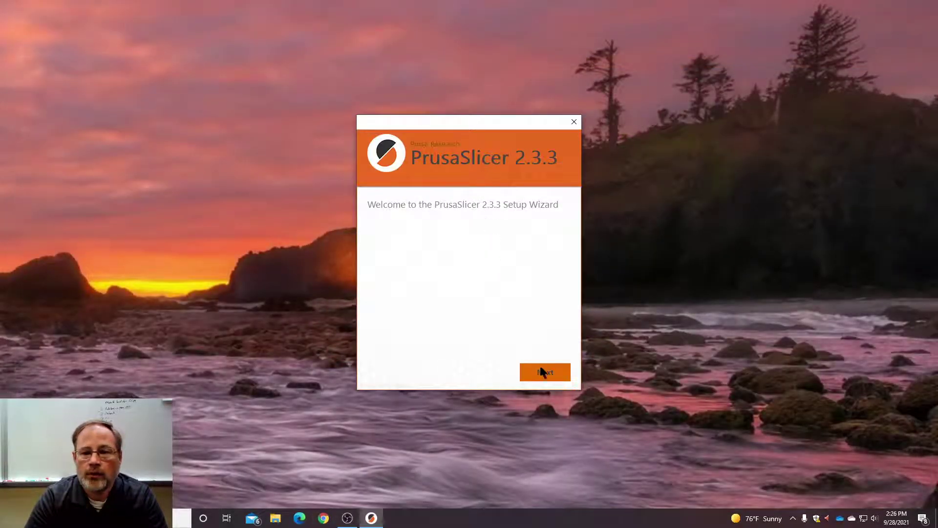
Install PrusaSlicer 2.3.3 for the current user only, keeping the default installation folder and features.
{"action": "left_click", "coordinate": [543, 372]}
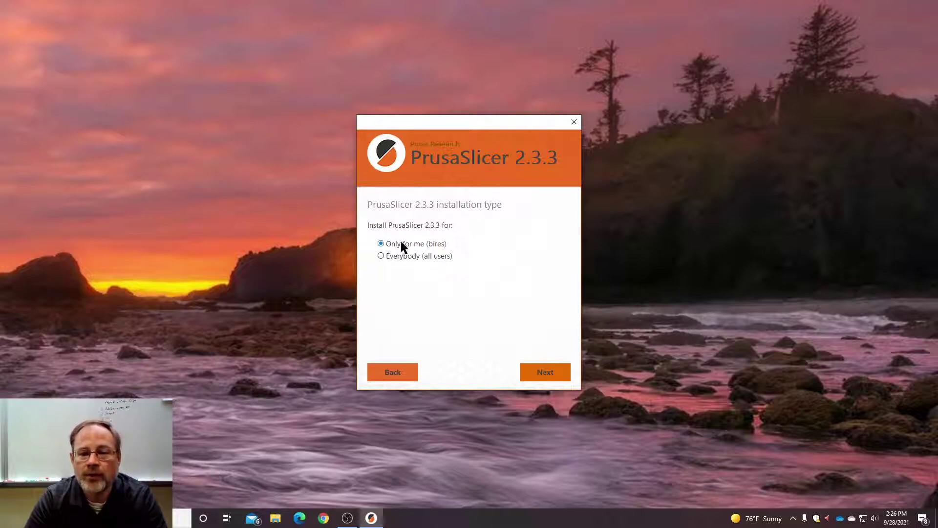
{"action": "left_click", "coordinate": [541, 374]}
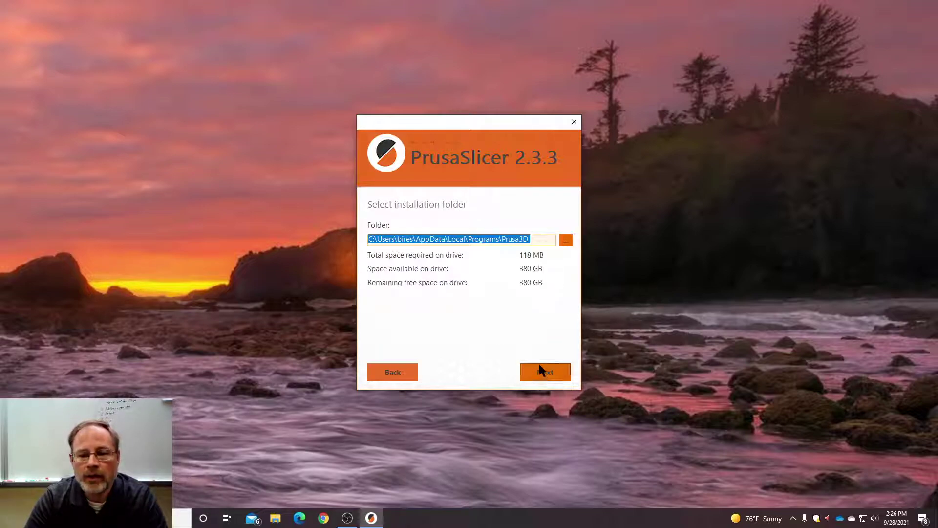
{"action": "left_click", "coordinate": [546, 374]}
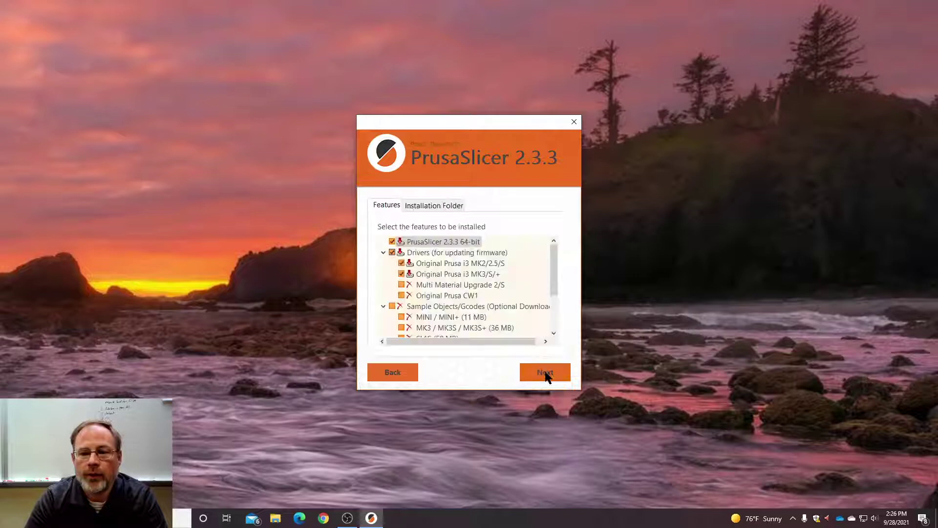
{"action": "left_click_drag", "start_coordinate": [559, 267], "coordinate": [542, 245]}
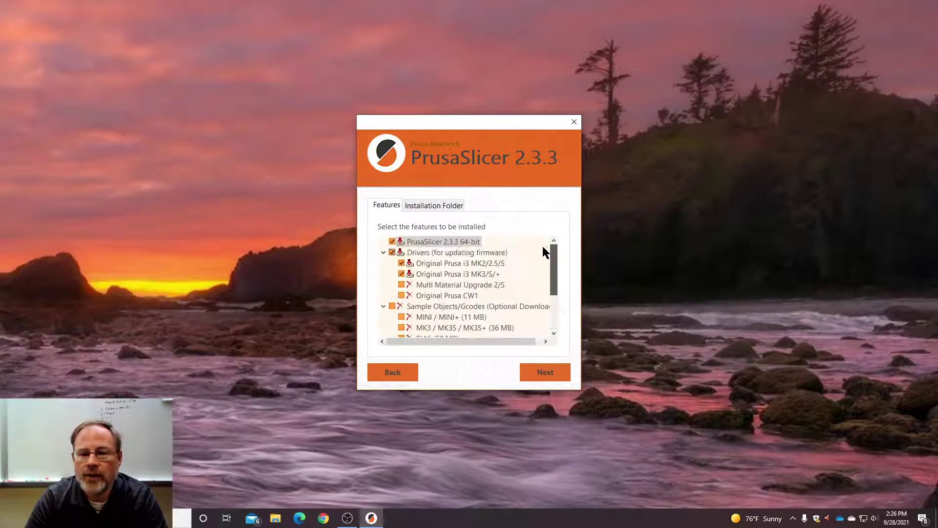
{"action": "left_click", "coordinate": [557, 377]}
{"action": "left_click", "coordinate": [557, 374]}
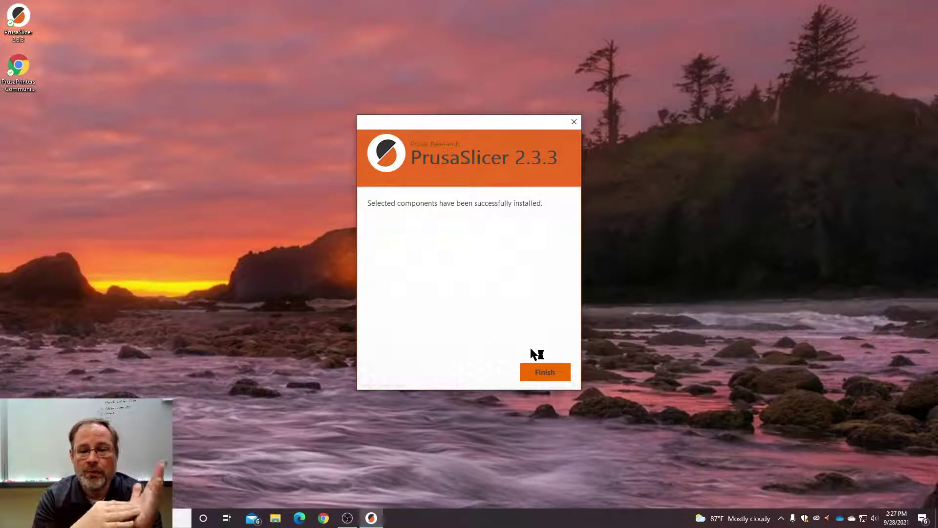
{"action": "left_click", "coordinate": [546, 374]}
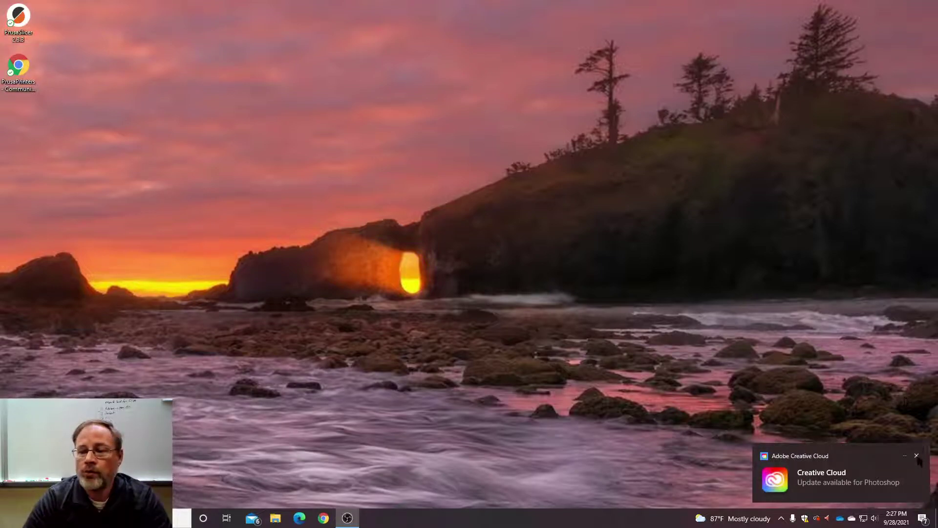
Launch PrusaSlicer 2.3.3 and disable its automatic updates check.
{"action": "double_click", "coordinate": [18, 19]}
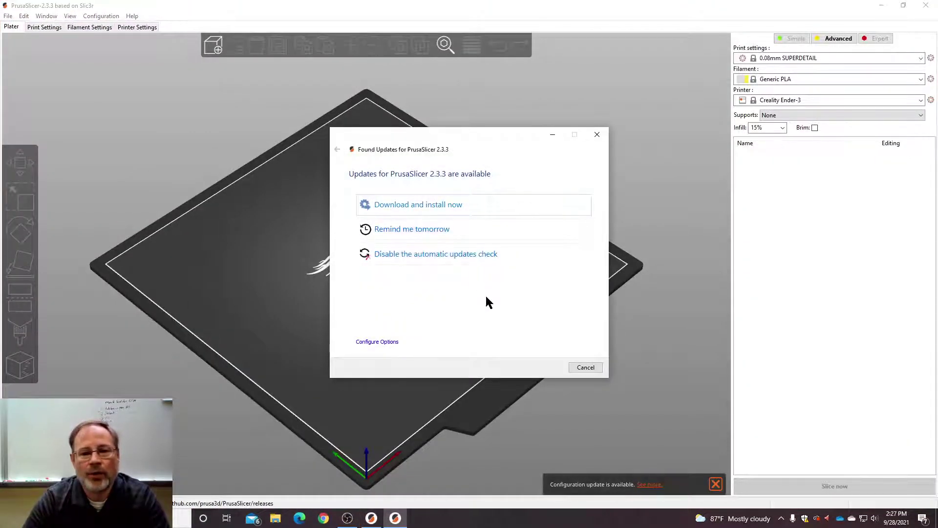
{"action": "left_click", "coordinate": [438, 256]}
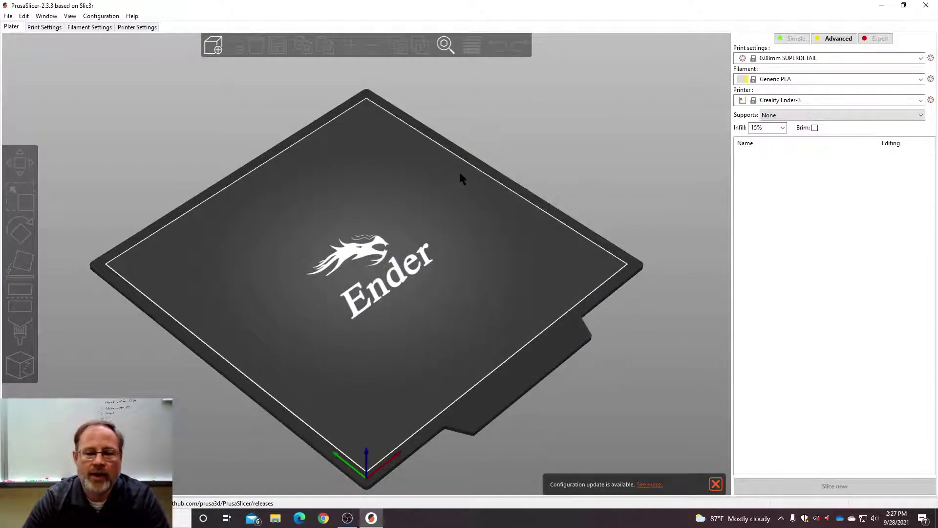
{"action": "left_click_drag", "start_coordinate": [608, 217], "coordinate": [419, 236]}
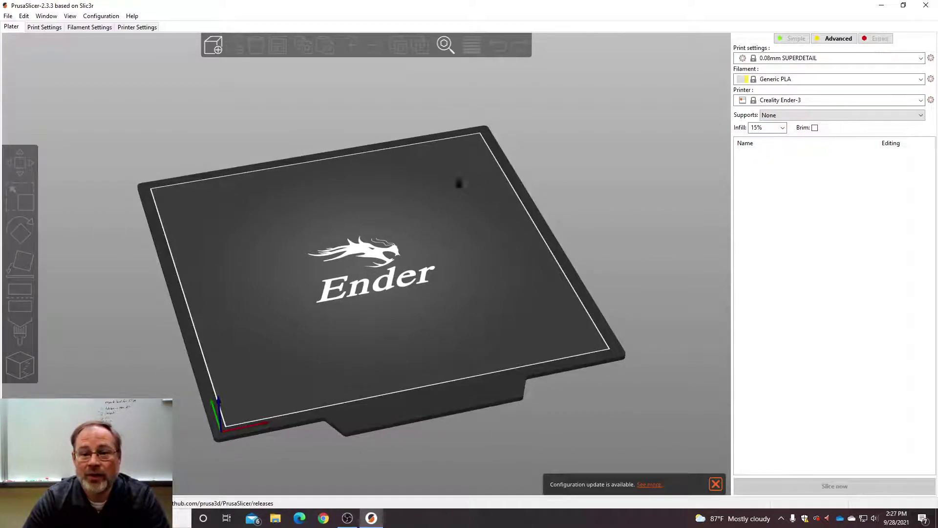
{"action": "left_click_drag", "start_coordinate": [495, 132], "coordinate": [574, 120]}
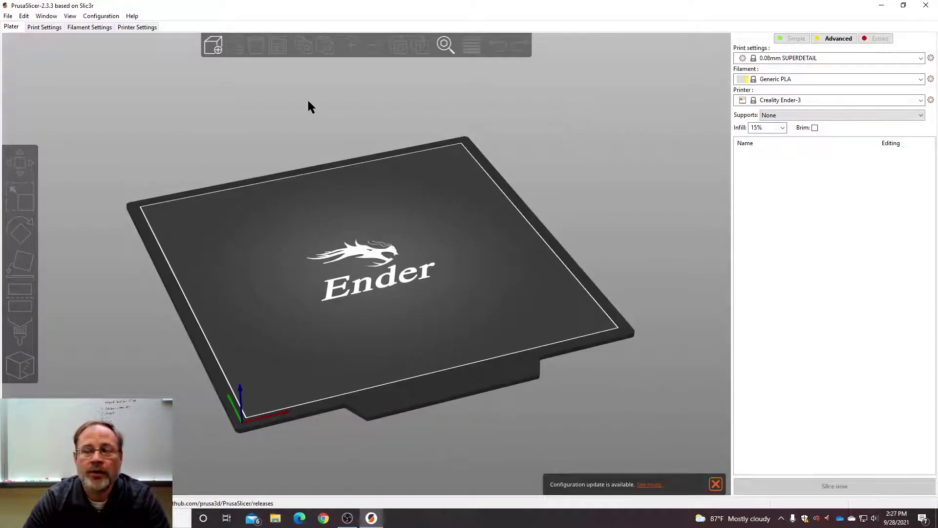
Start the Configuration Wizard, installing the updated Creality and Prusa Research configuration bundles.
{"action": "left_click", "coordinate": [100, 16]}
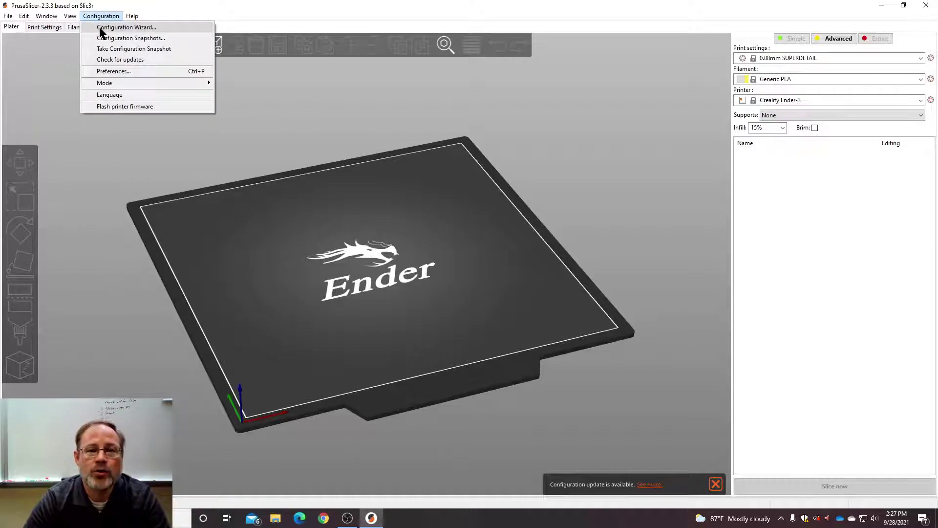
{"action": "left_click", "coordinate": [101, 28]}
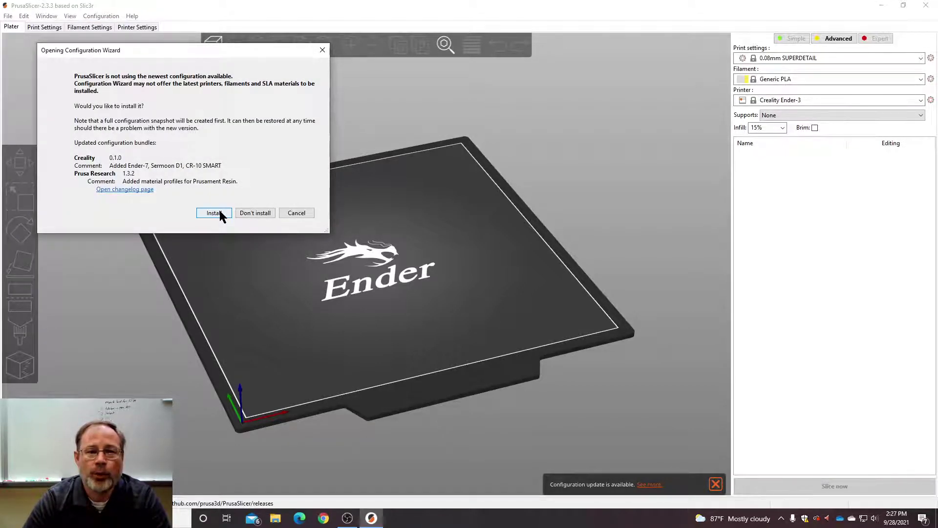
{"action": "left_click", "coordinate": [219, 213]}
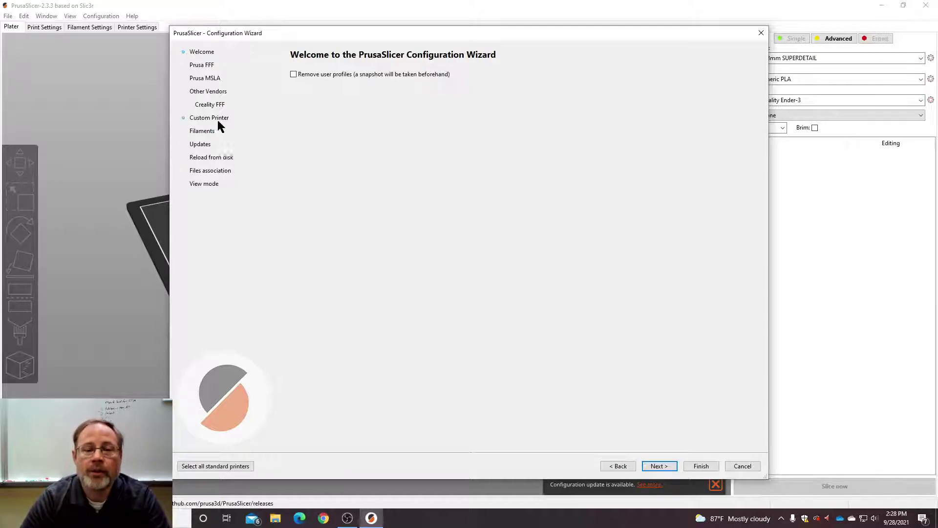
Among the Creality FFF printers, replace the Ender-3 with the Ender-3 V2 with 0.4 mm nozzle and finish the wizard.
{"action": "left_click", "coordinate": [209, 105]}
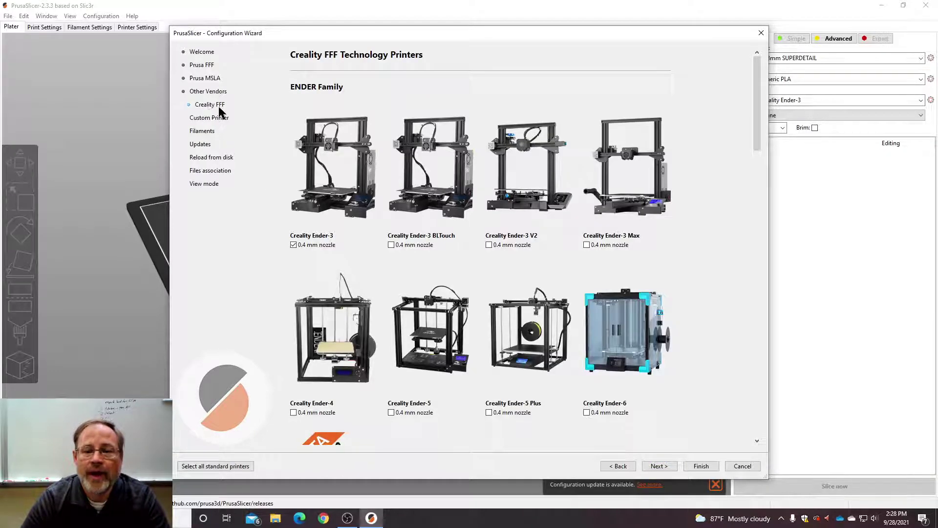
{"action": "left_click", "coordinate": [294, 245]}
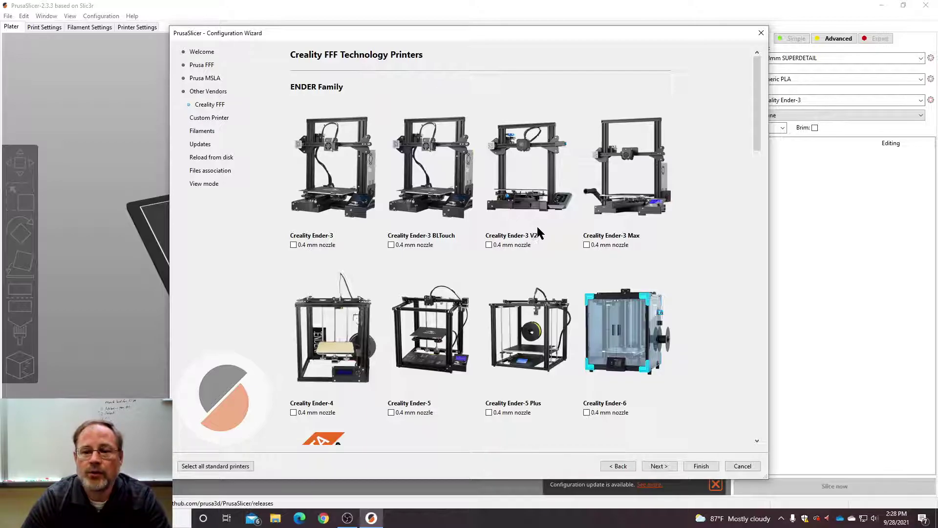
{"action": "left_click", "coordinate": [489, 245]}
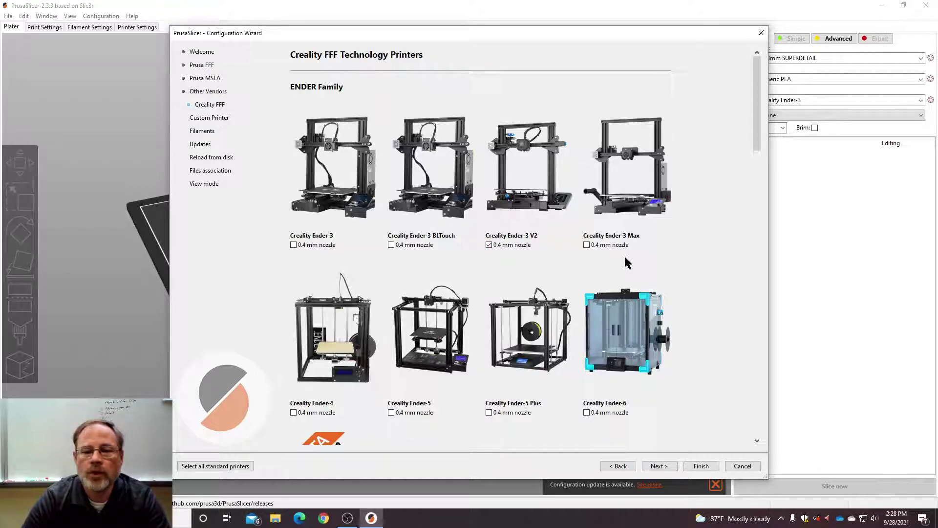
{"action": "scroll", "coordinate": [624, 256], "scroll_direction": "down", "scroll_amount": 3}
{"action": "scroll", "coordinate": [624, 254], "scroll_direction": "up", "scroll_amount": 3}
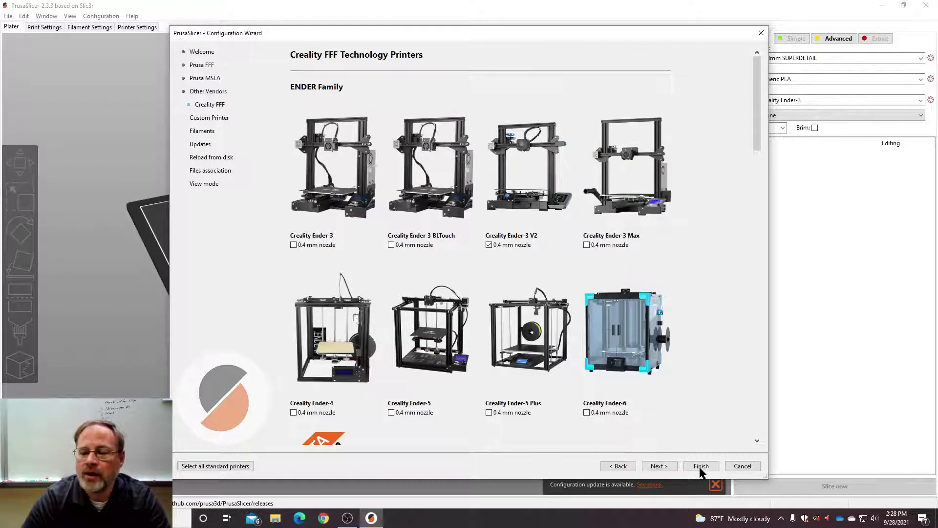
{"action": "left_click", "coordinate": [700, 466]}
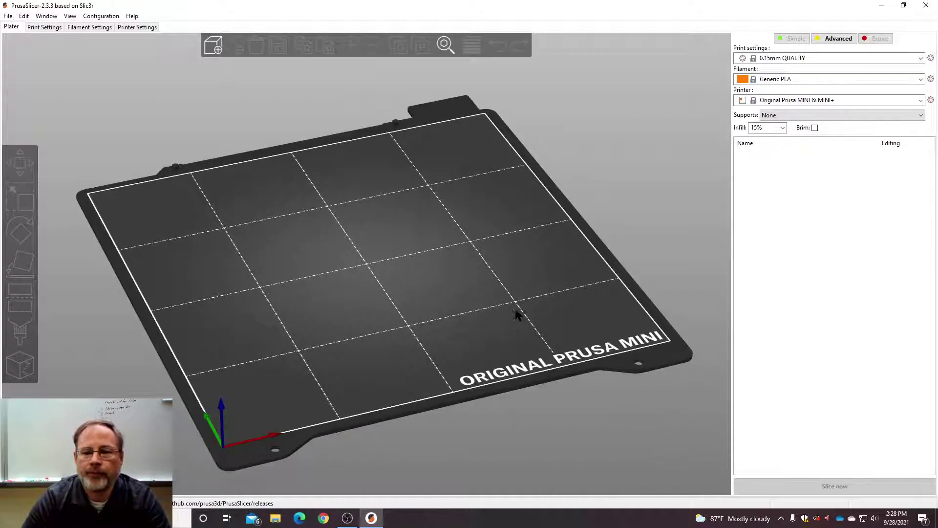
Set the active printer preset to Creality Ender-3 V2.
{"action": "left_click", "coordinate": [788, 100]}
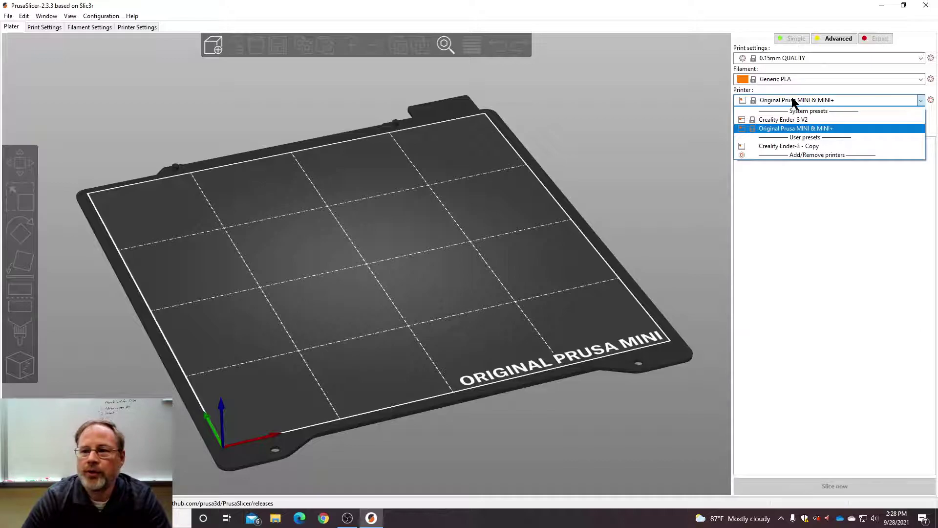
{"action": "left_click", "coordinate": [792, 128]}
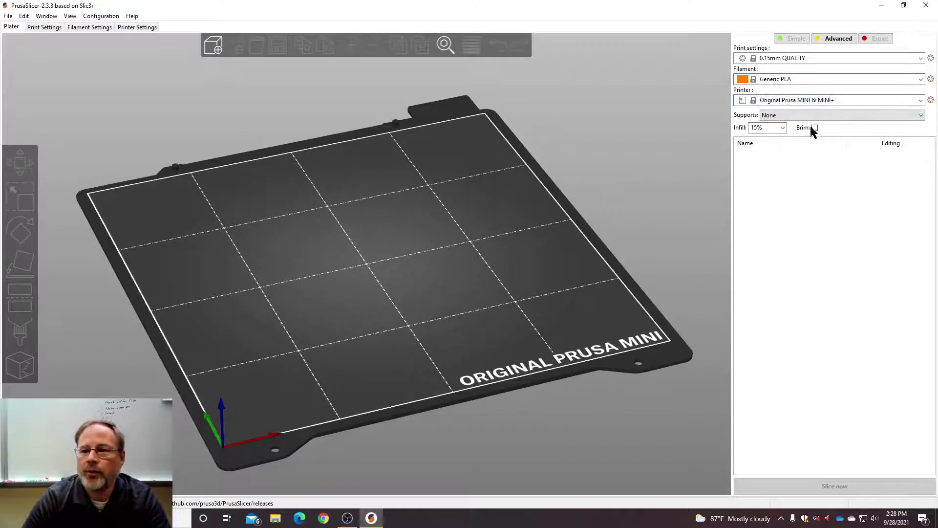
{"action": "left_click", "coordinate": [802, 100]}
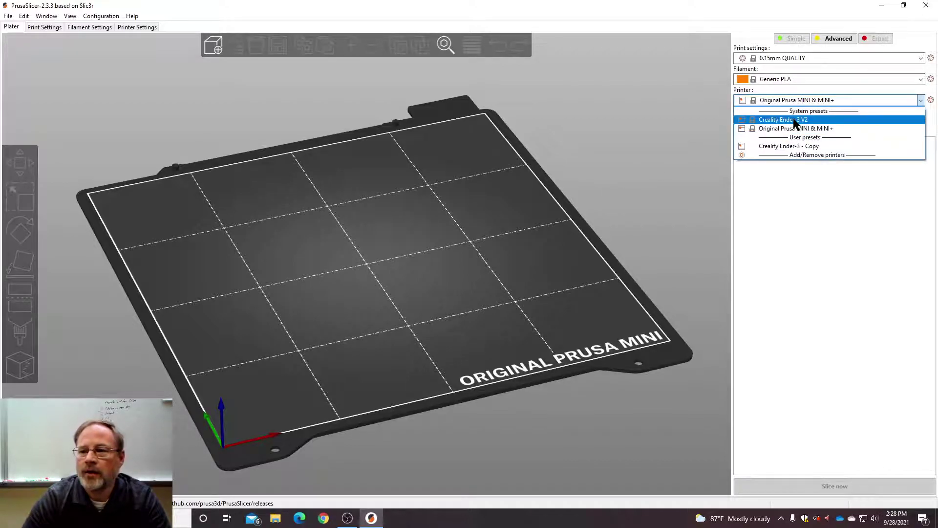
{"action": "left_click", "coordinate": [793, 118]}
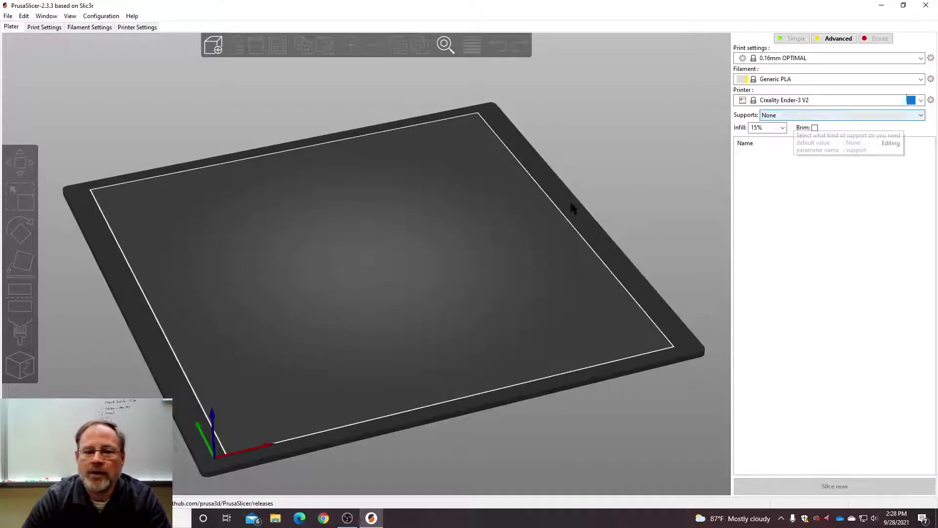
{"action": "mouse_move", "coordinate": [396, 327]}
{"action": "left_mouse_down"}
{"action": "mouse_move", "coordinate": [403, 285]}
{"action": "mouse_move", "coordinate": [401, 316]}
{"action": "mouse_move", "coordinate": [388, 319]}
{"action": "mouse_move", "coordinate": [396, 317]}
{"action": "left_mouse_up"}
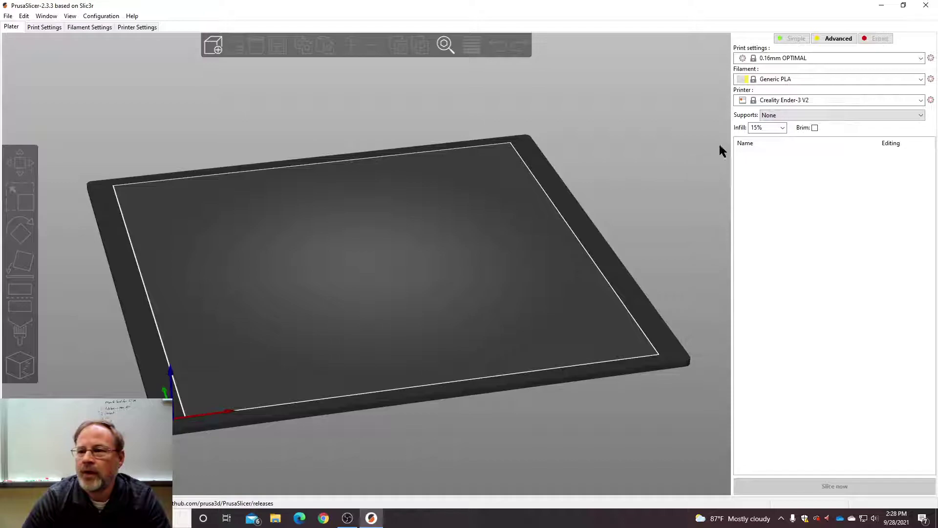
Review the filament presets, keeping Generic PLA, and set the print settings to 0.20mm NORMAL.
{"action": "left_click", "coordinate": [791, 79]}
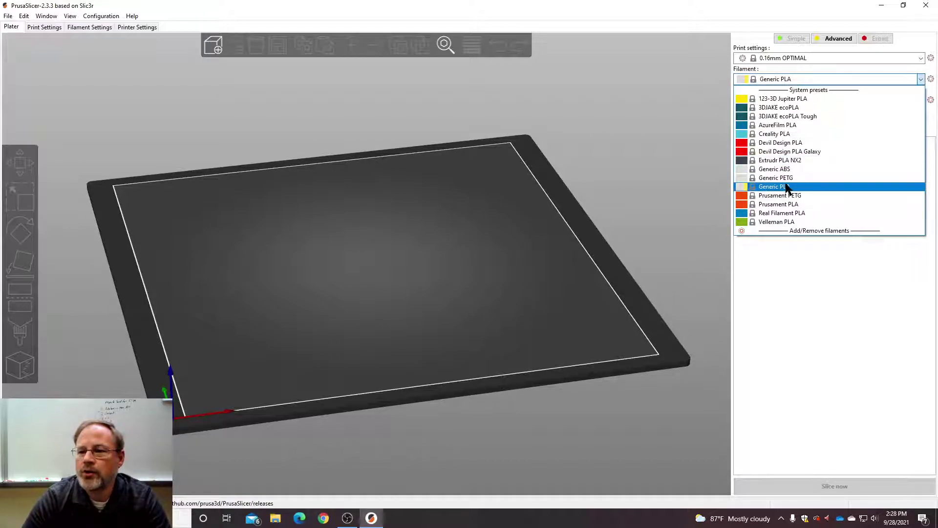
{"action": "left_click", "coordinate": [701, 189]}
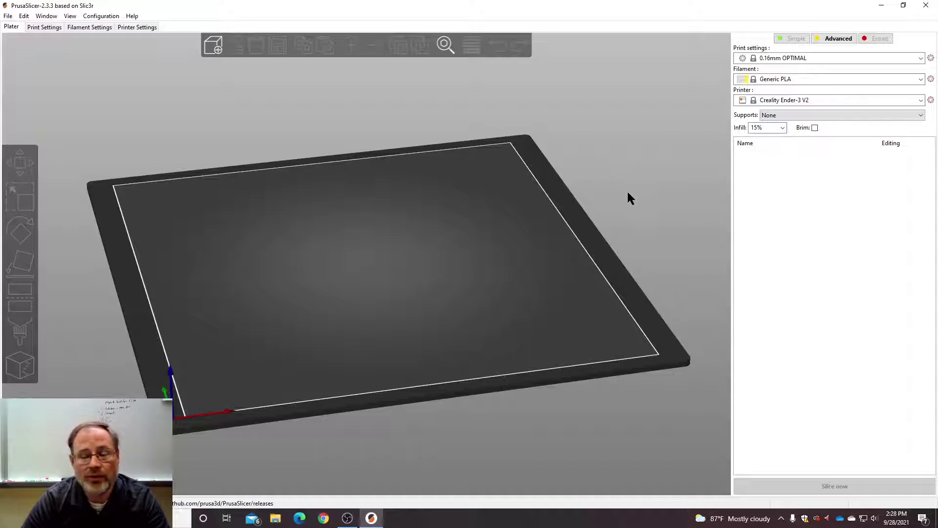
{"action": "left_click", "coordinate": [812, 56]}
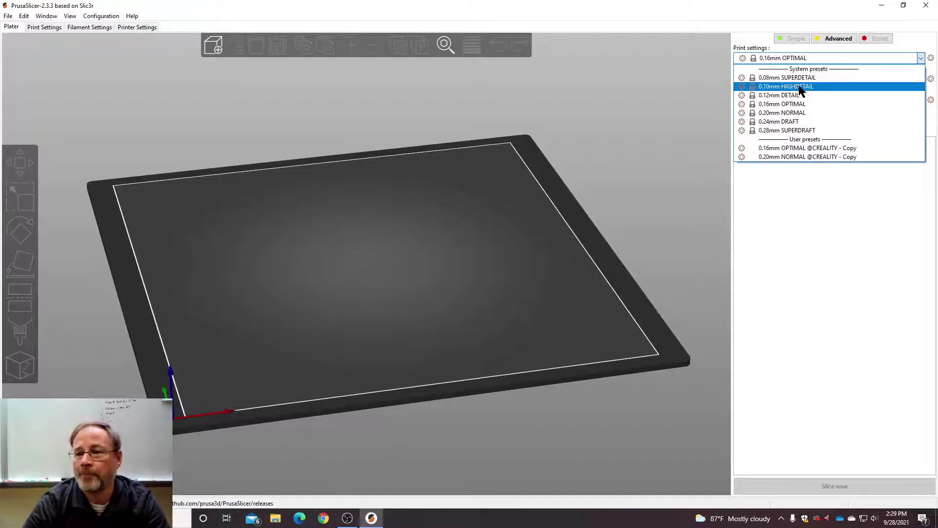
{"action": "left_click", "coordinate": [802, 113]}
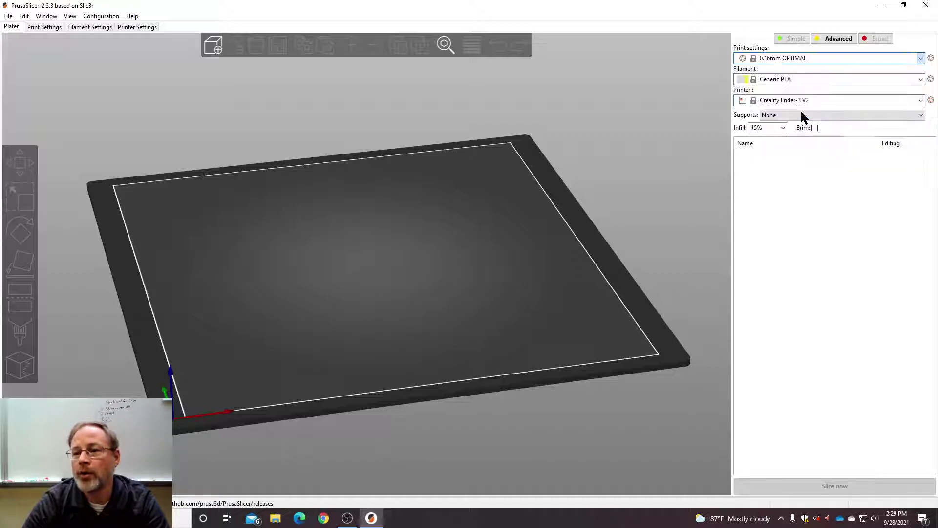
Set the print settings to 0.16mm OPTIMAL and check the infill percentage.
{"action": "left_click", "coordinate": [808, 57]}
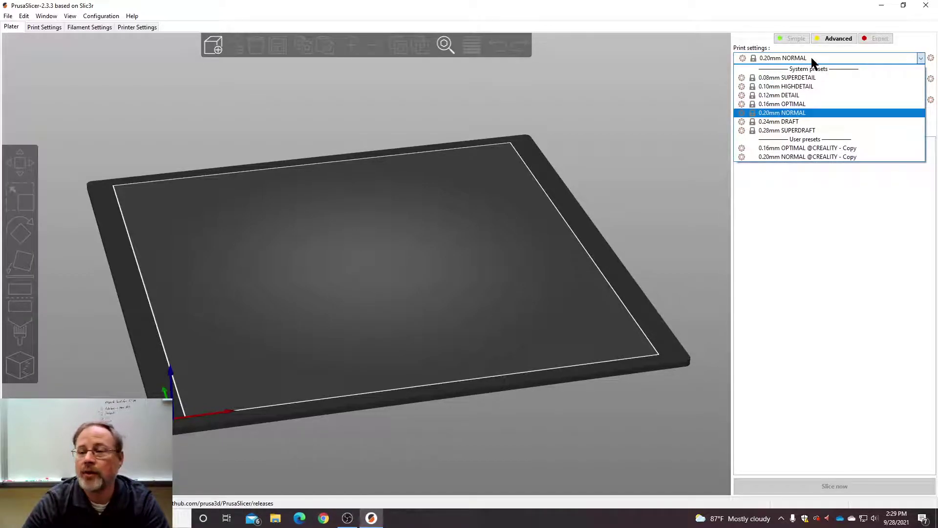
{"action": "left_click", "coordinate": [813, 105]}
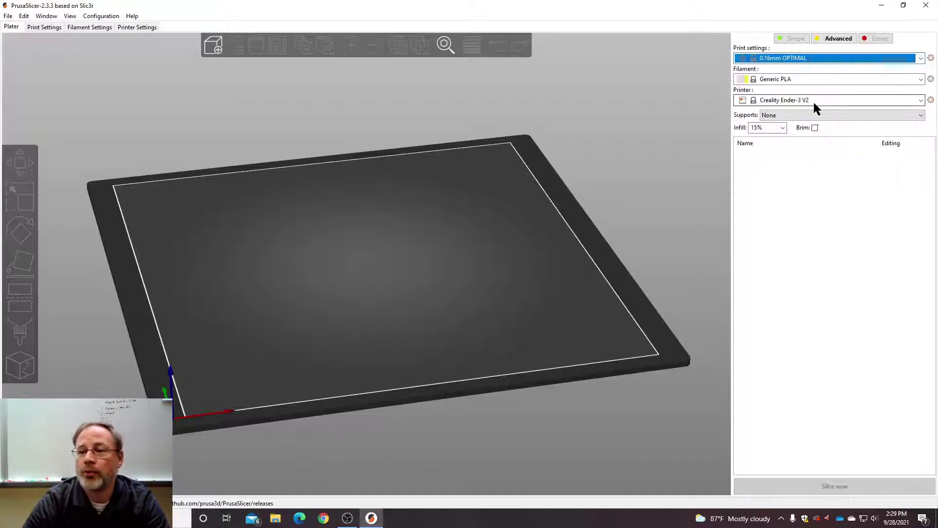
{"action": "left_click", "coordinate": [780, 127]}
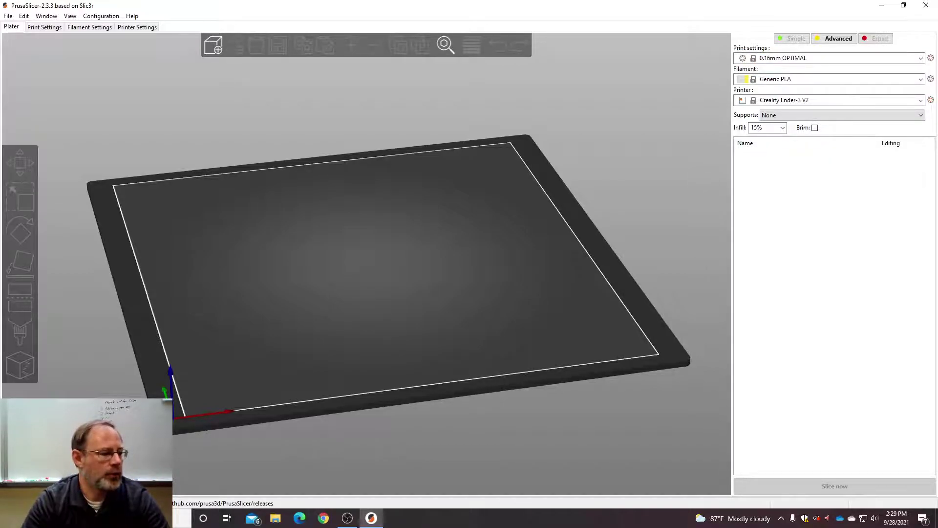
Load the model Brilliant Juttuli-Vihelmo (1).stl from the Downloads folder onto the print bed.
{"action": "left_click", "coordinate": [276, 518]}
{"action": "left_click", "coordinate": [261, 108]}
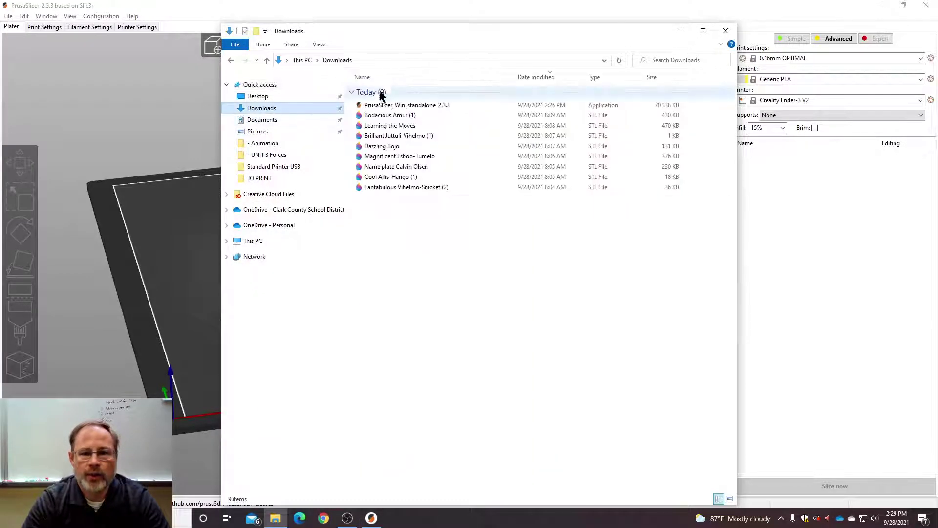
{"action": "key", "text": "alt+Tab"}
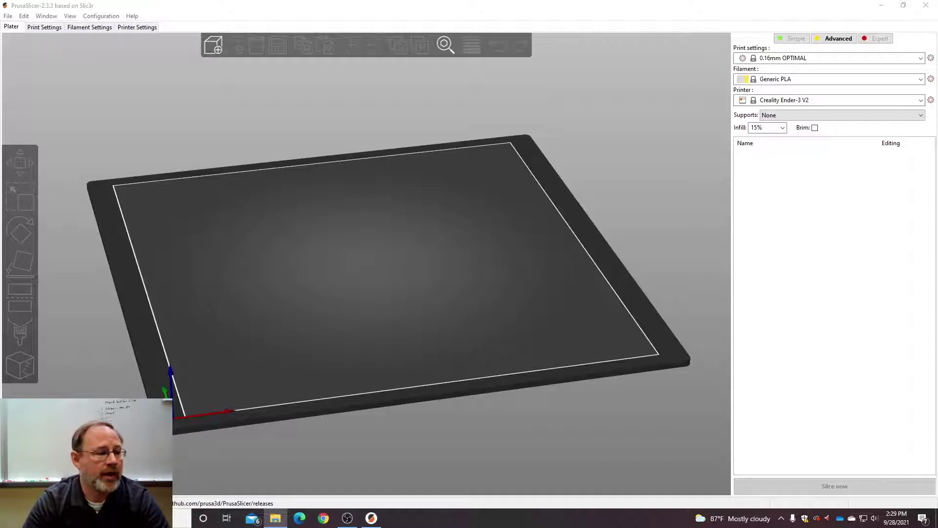
{"action": "left_click_drag", "start_coordinate": [371, 519], "coordinate": [325, 217]}
{"action": "left_click_drag", "start_coordinate": [404, 167], "coordinate": [454, 227]}
{"action": "key", "text": "0"}
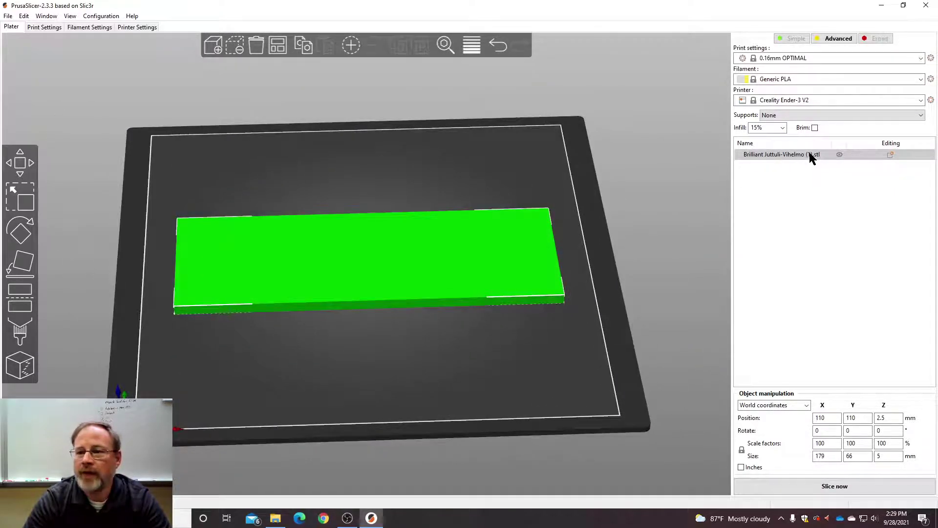
{"action": "mouse_move", "coordinate": [523, 176]}
{"action": "left_mouse_down"}
{"action": "mouse_move", "coordinate": [522, 160]}
{"action": "mouse_move", "coordinate": [526, 186]}
{"action": "left_mouse_up"}
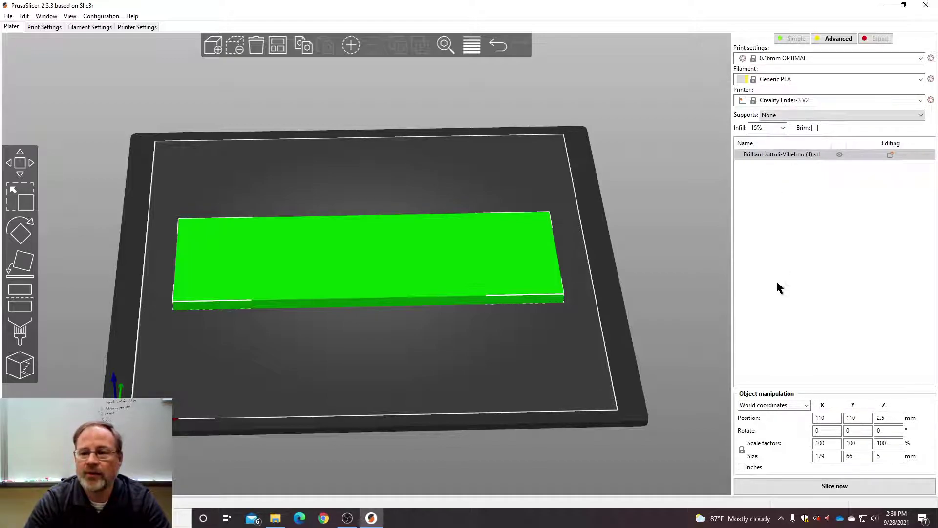
Slice the model and preview its layers from the first ones at the bed up to the full 5.00 mm height.
{"action": "left_click", "coordinate": [834, 487]}
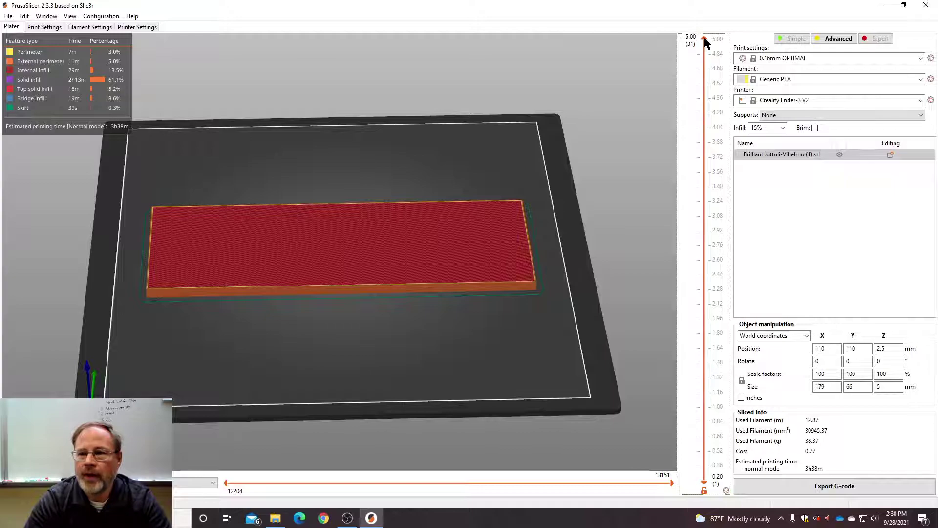
{"action": "left_click_drag", "start_coordinate": [704, 39], "coordinate": [658, 488]}
{"action": "scroll", "coordinate": [693, 467], "scroll_direction": "up", "scroll_amount": 1}
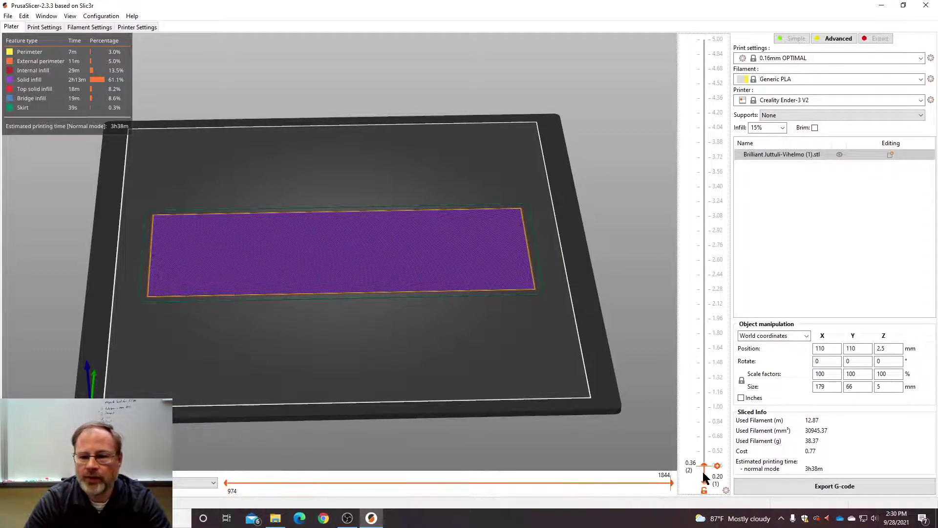
{"action": "left_click_drag", "start_coordinate": [704, 466], "coordinate": [701, 401]}
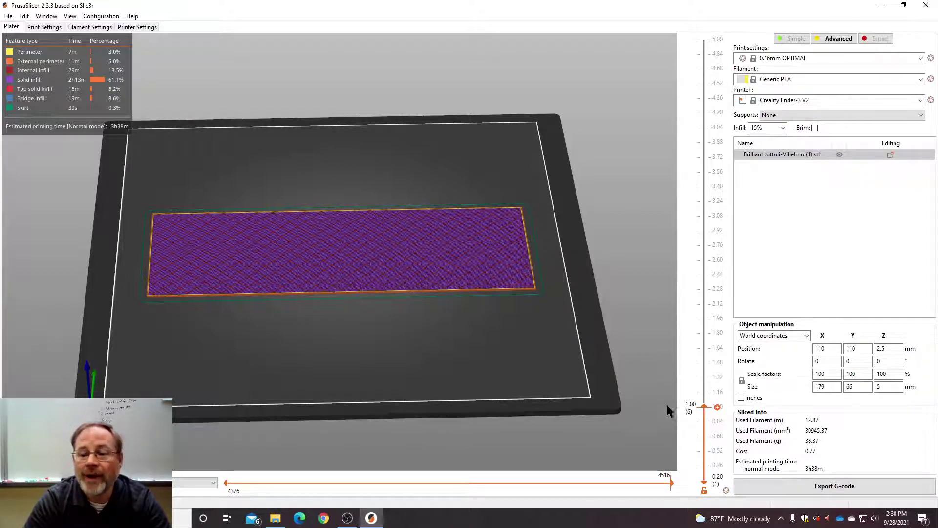
{"action": "left_click_drag", "start_coordinate": [703, 406], "coordinate": [703, 39]}
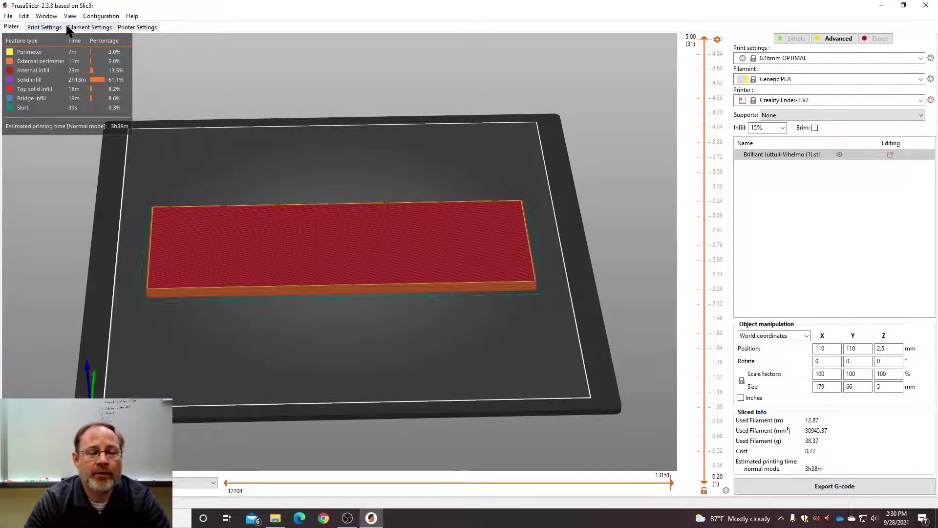
Examine the print layer and perimeter settings, and the printer's general, machine limits, extruder and dependency settings.
{"action": "left_click", "coordinate": [45, 28]}
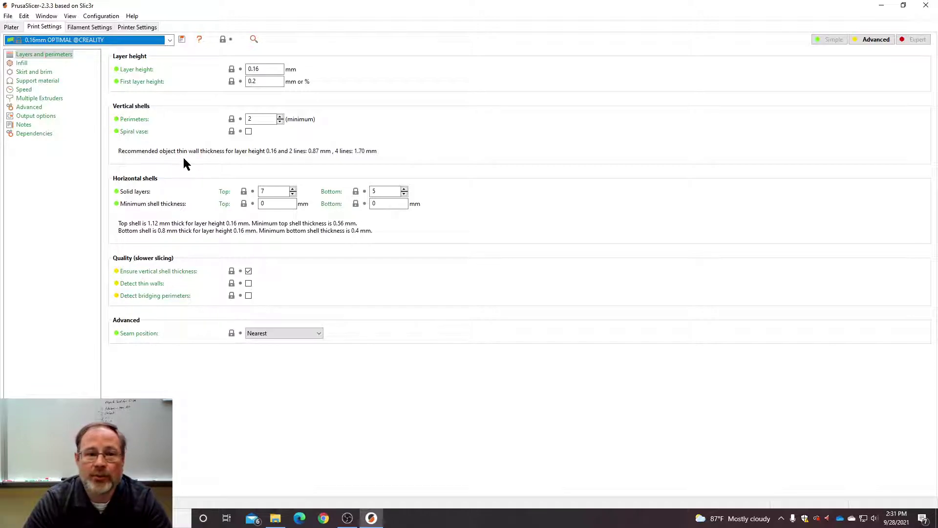
{"action": "left_click", "coordinate": [132, 27]}
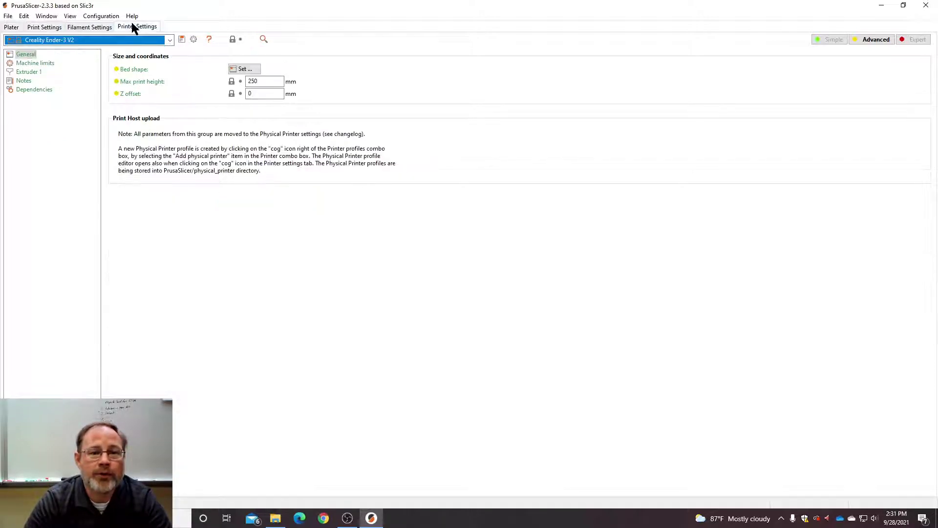
{"action": "left_click", "coordinate": [35, 64]}
{"action": "left_click", "coordinate": [30, 74]}
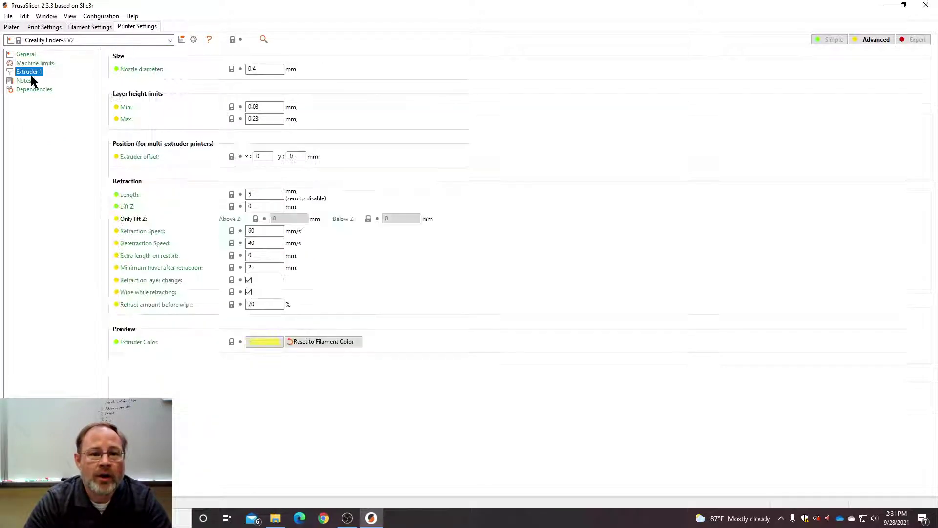
{"action": "left_click", "coordinate": [31, 91]}
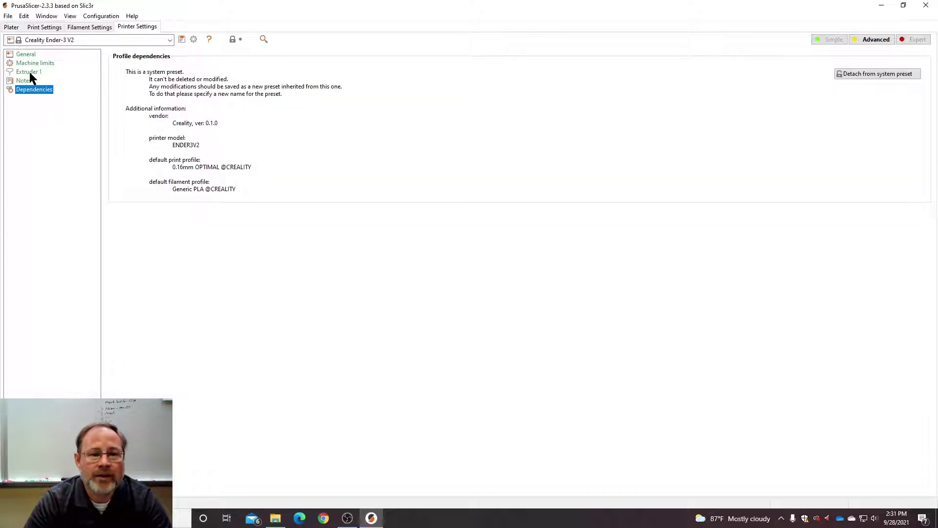
{"action": "left_click", "coordinate": [29, 72]}
Review the Generic PLA filament temperatures and the print profile's layer, infill, ironing and support material options.
{"action": "left_click", "coordinate": [92, 28]}
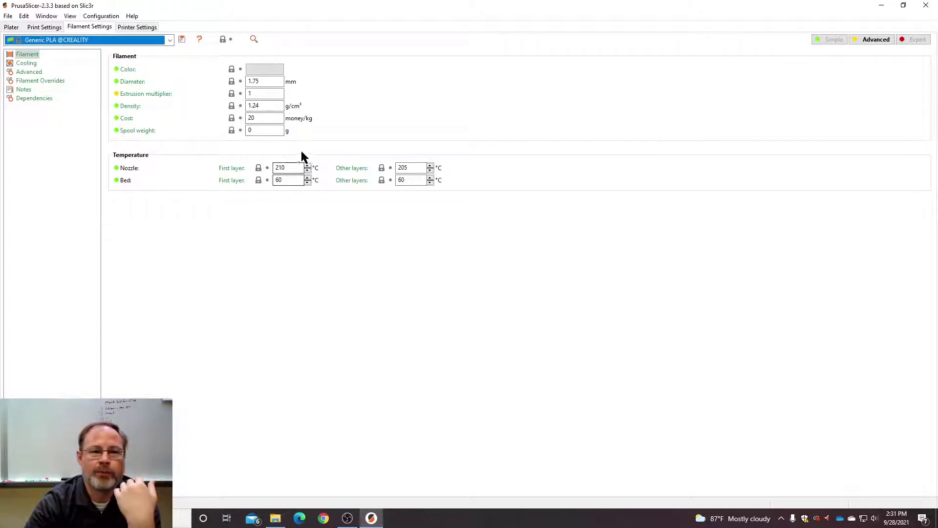
{"action": "left_click", "coordinate": [45, 27]}
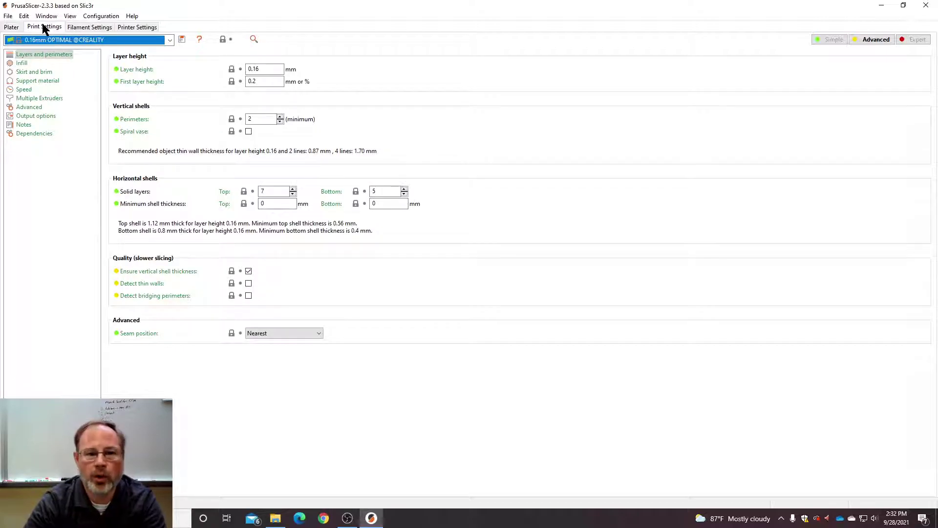
{"action": "left_click", "coordinate": [22, 64]}
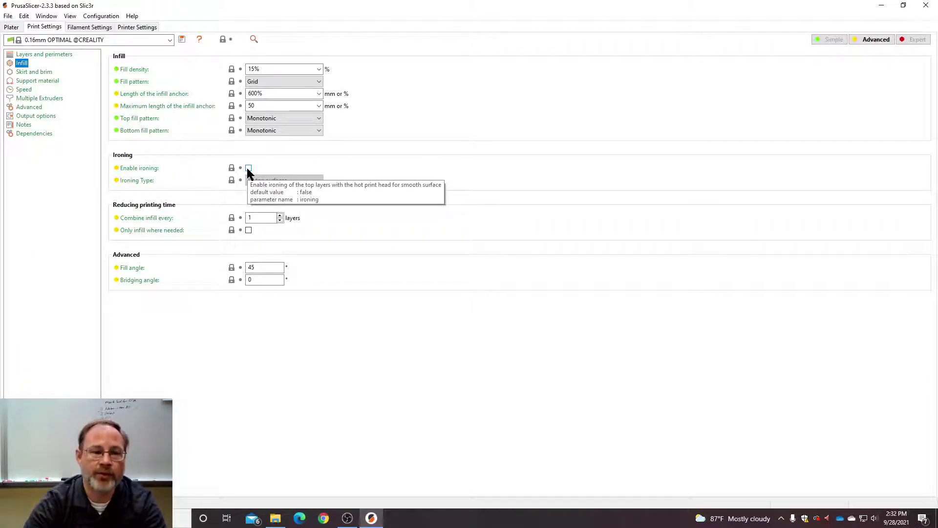
{"action": "left_click", "coordinate": [36, 82]}
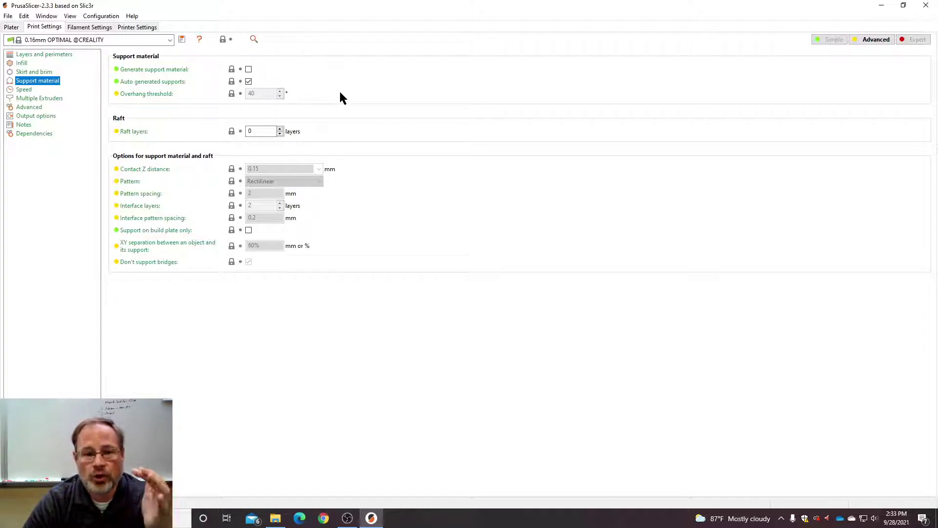
Return to the sliced model and lower the layer preview to the second layer, at 0.36 mm height.
{"action": "left_click", "coordinate": [12, 27]}
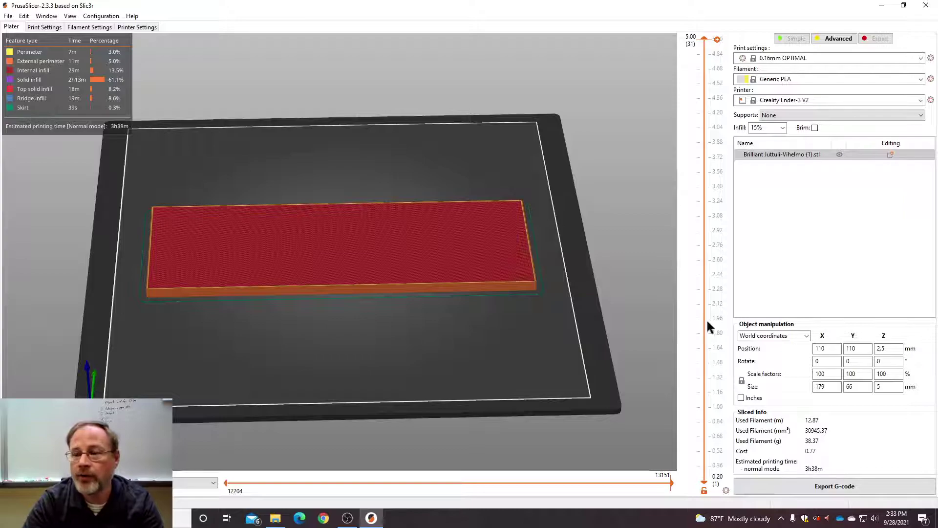
{"action": "mouse_move", "coordinate": [706, 39]}
{"action": "left_mouse_down"}
{"action": "mouse_move", "coordinate": [693, 366]}
{"action": "mouse_move", "coordinate": [704, 482]}
{"action": "mouse_move", "coordinate": [230, 482]}
{"action": "mouse_move", "coordinate": [367, 489]}
{"action": "mouse_move", "coordinate": [428, 514]}
{"action": "mouse_move", "coordinate": [659, 507]}
{"action": "left_mouse_up"}
{"action": "left_click_drag", "start_coordinate": [703, 480], "coordinate": [680, 484]}
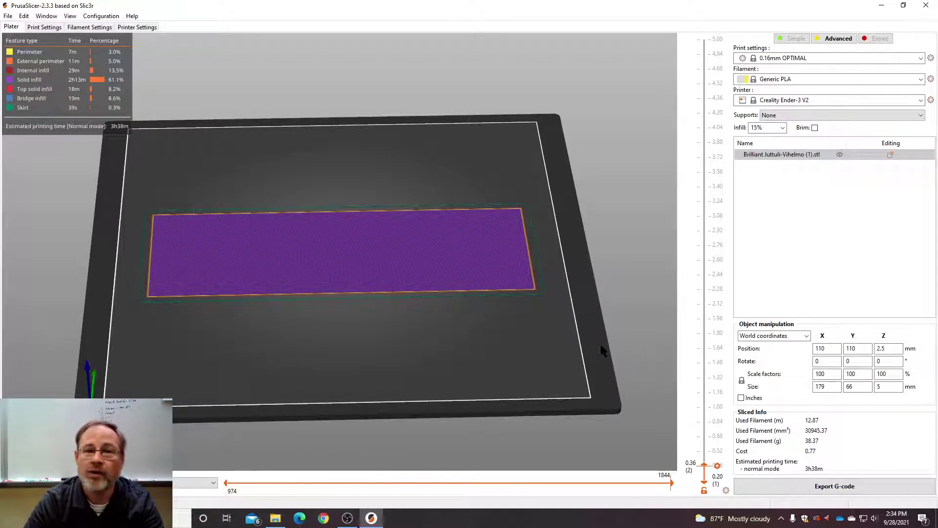